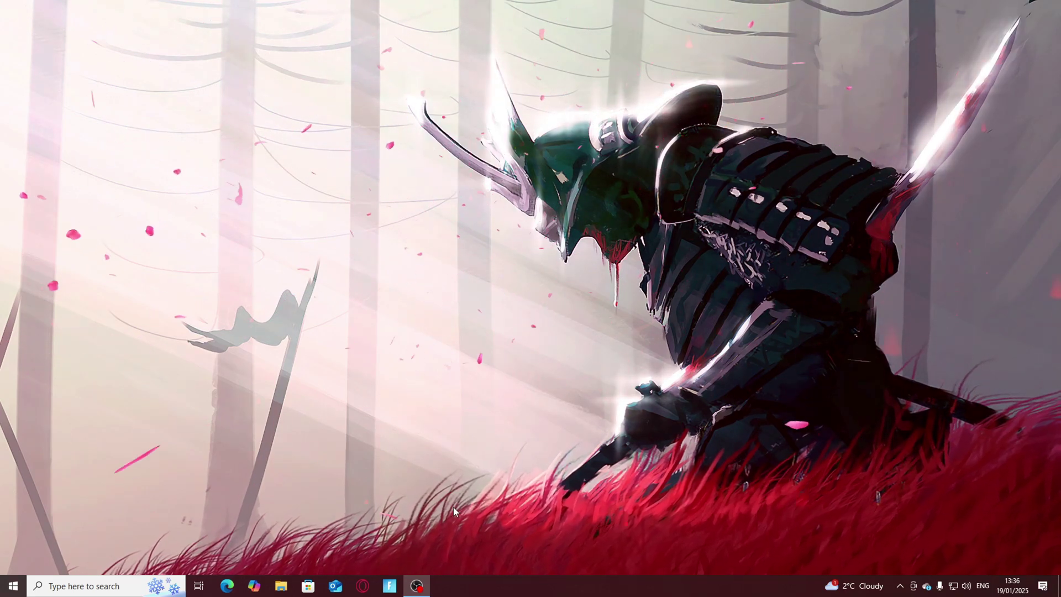
Step: Search 'attack shark' in Opera and scroll to the brand's Driver Download link
{"action": "left_click", "coordinate": [363, 586]}
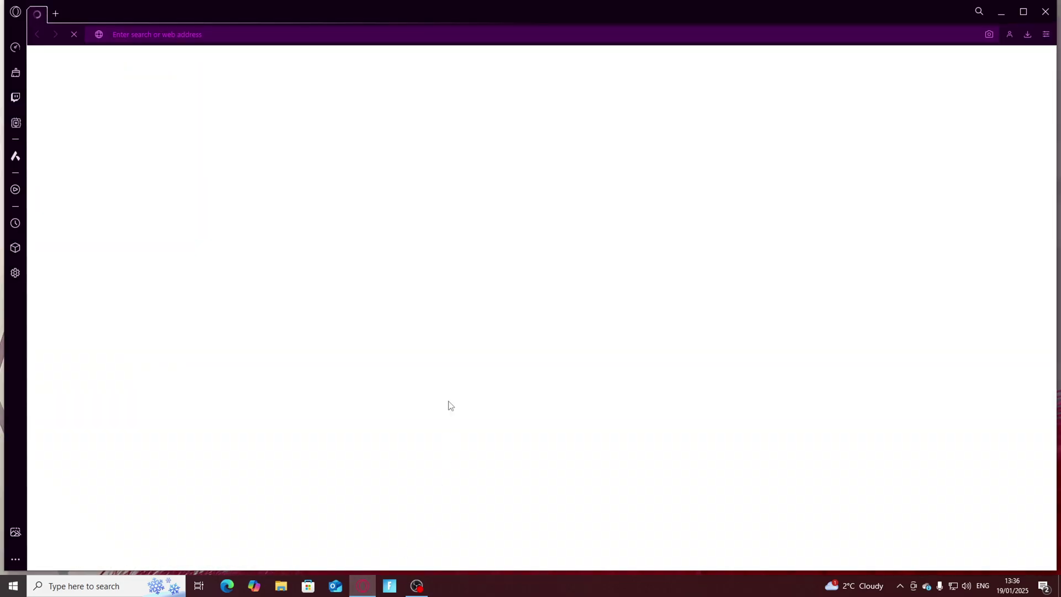
{"action": "type", "text": "attac"}
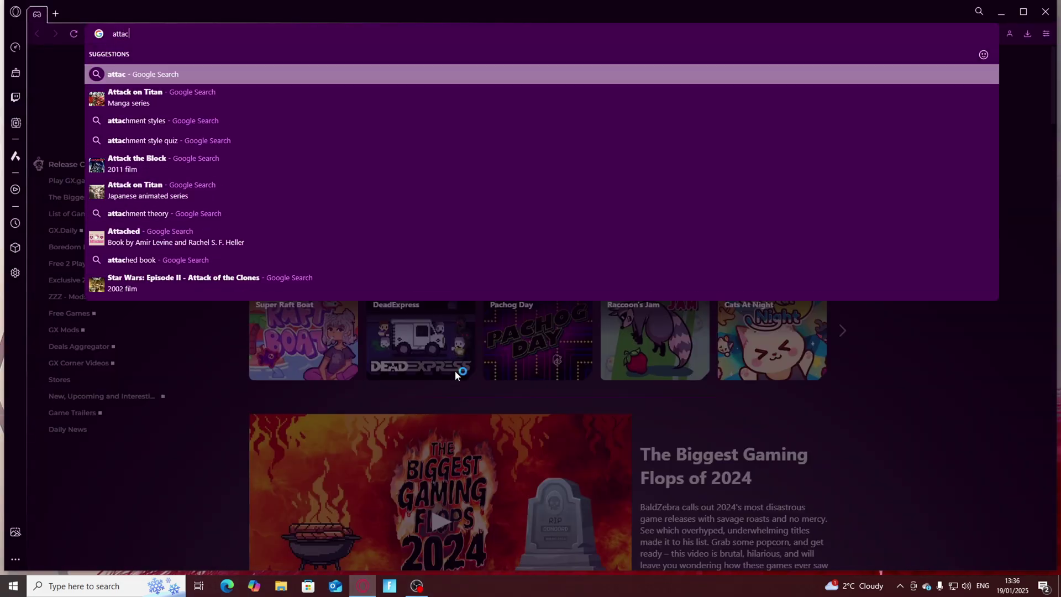
{"action": "type", "text": "k shark"}
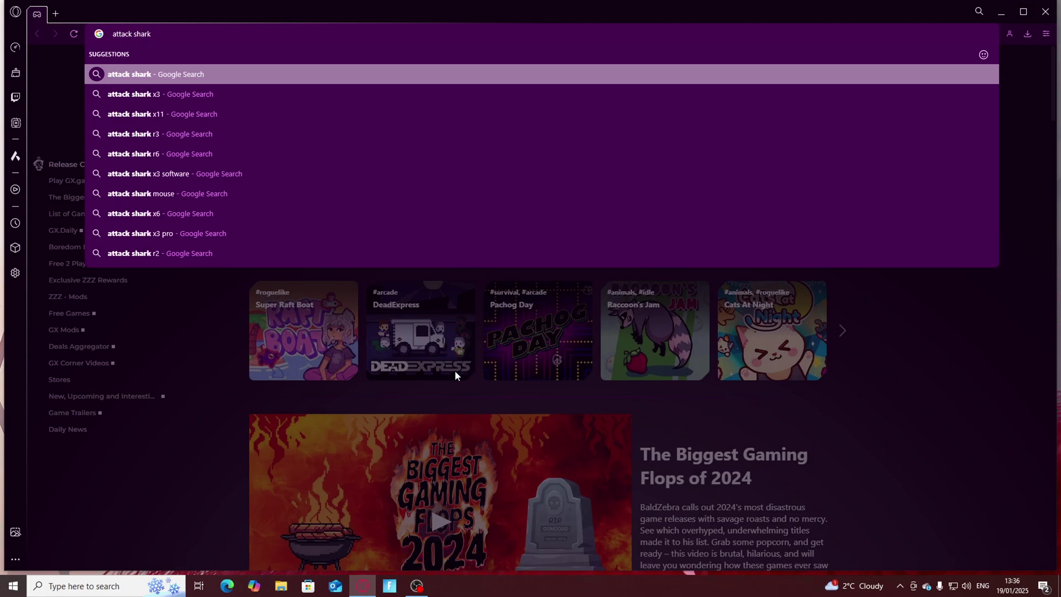
{"action": "key", "text": "Return"}
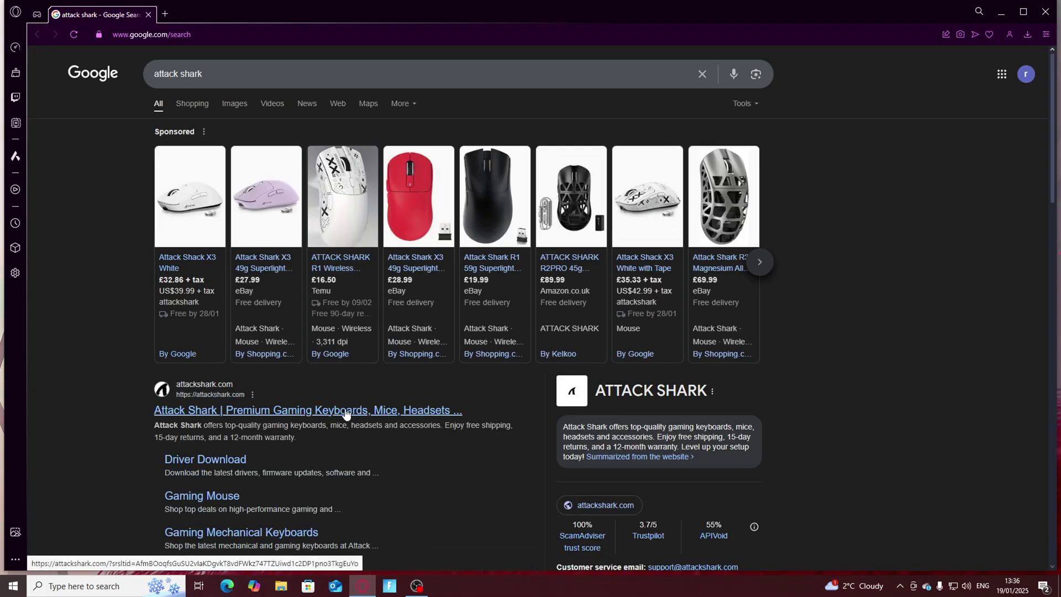
{"action": "scroll", "coordinate": [275, 428], "scroll_direction": "down", "scroll_amount": 2}
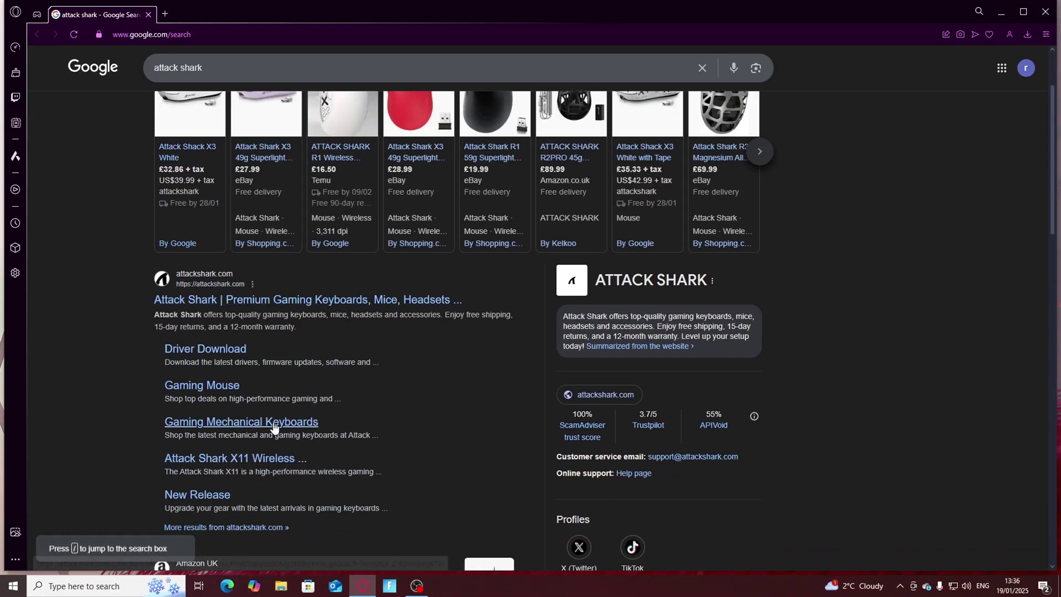
Step: On the Attack Shark Driver Download page, search x68 and open the X68 keyboard's download options
{"action": "left_click", "coordinate": [200, 352]}
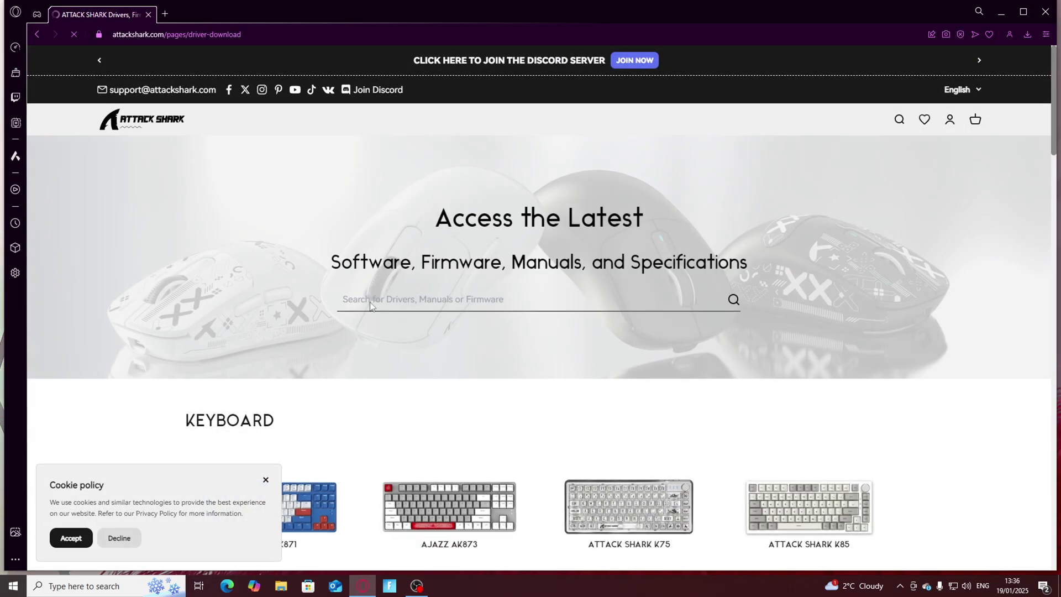
{"action": "scroll", "coordinate": [370, 306], "scroll_direction": "down", "scroll_amount": 3}
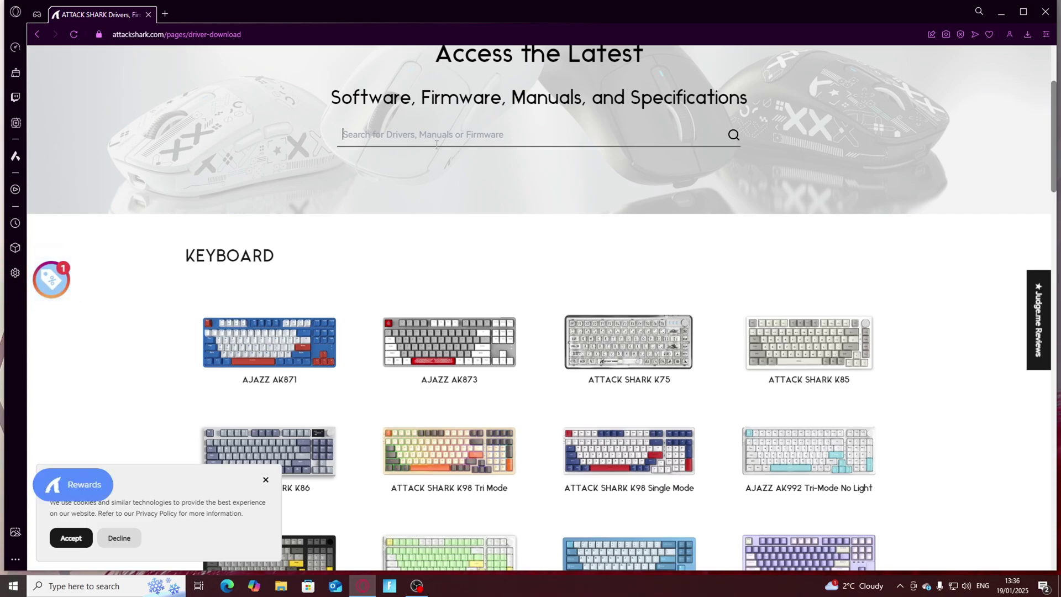
{"action": "type", "text": "x69"}
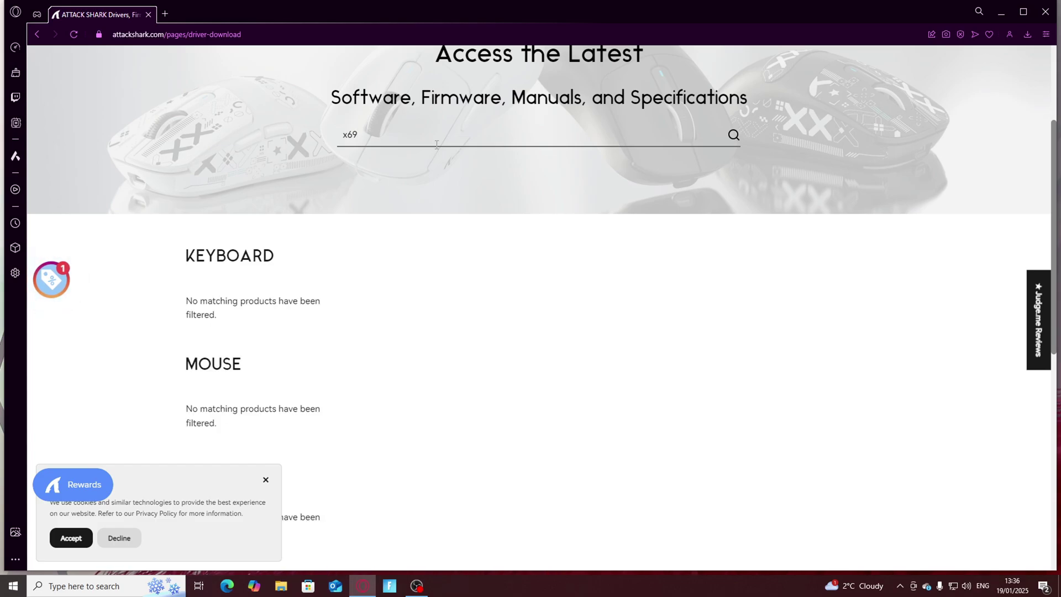
{"action": "key", "text": "BackSpace"}
{"action": "type", "text": "8"}
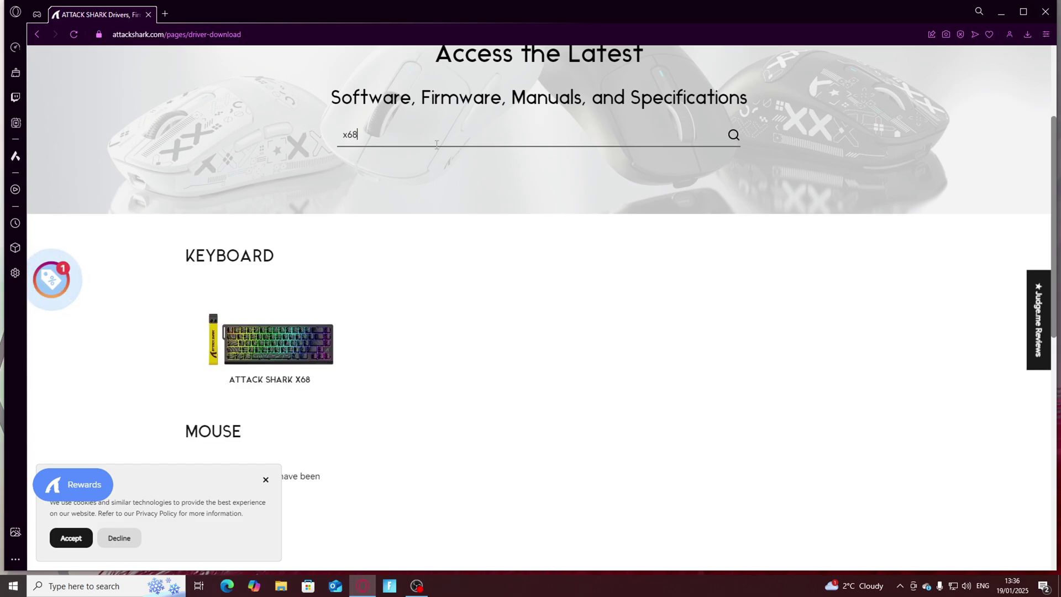
{"action": "left_click", "coordinate": [286, 363]}
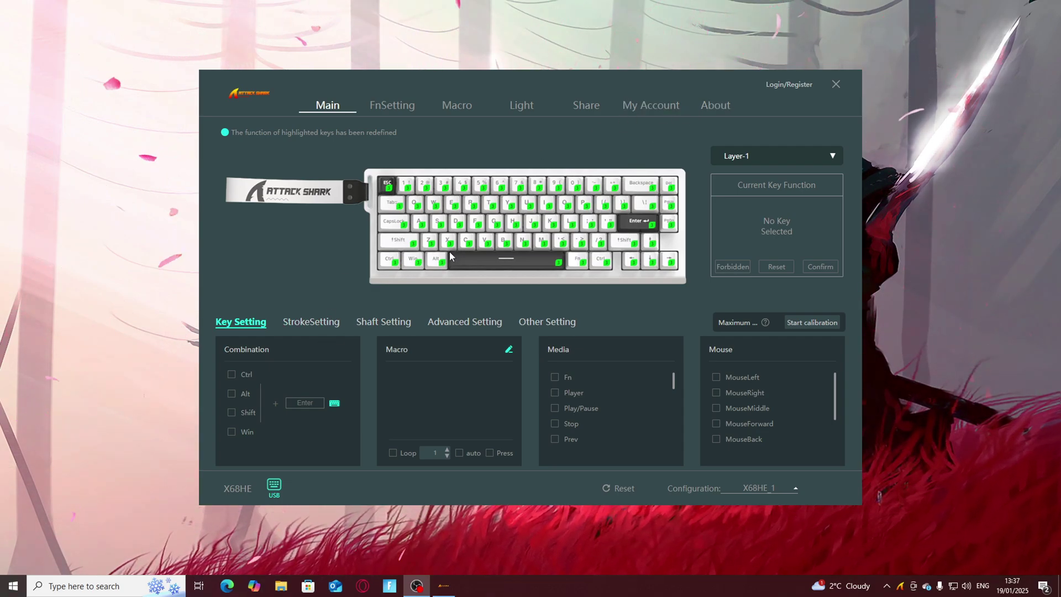
Step: On the StrokeSetting tab, enable Key Test and Simulation, then type a test string of keys
{"action": "left_click", "coordinate": [334, 326]}
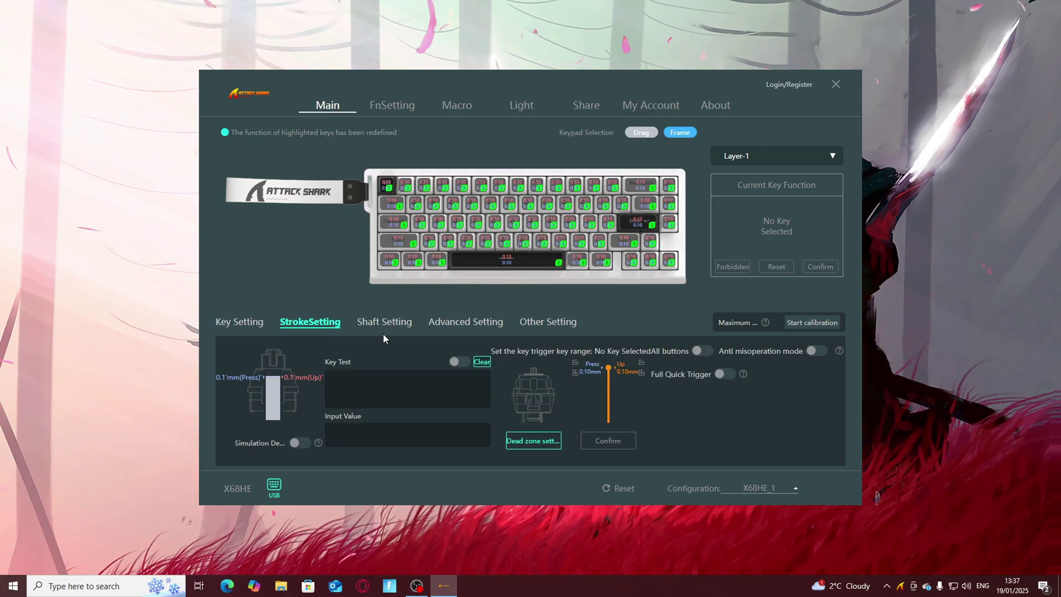
{"action": "left_click", "coordinate": [466, 361]}
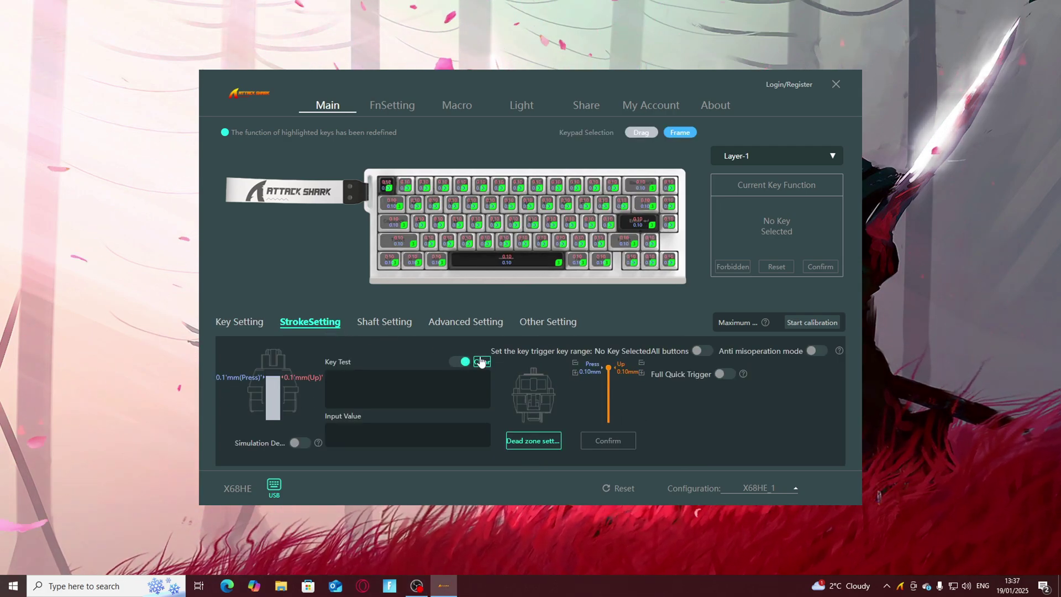
{"action": "left_click", "coordinate": [301, 446]}
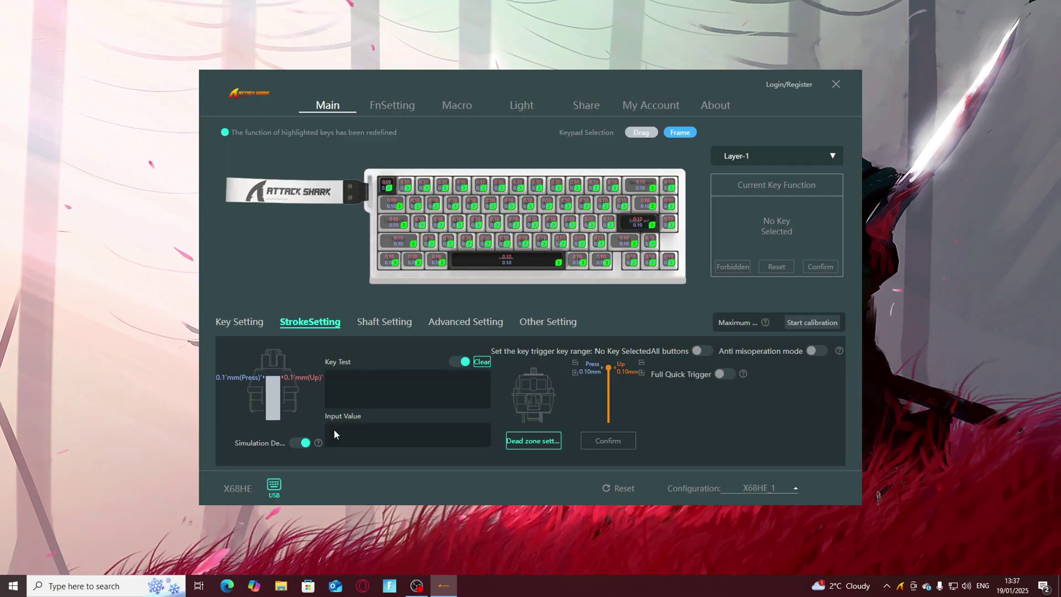
{"action": "type", "text": "asssssss"}
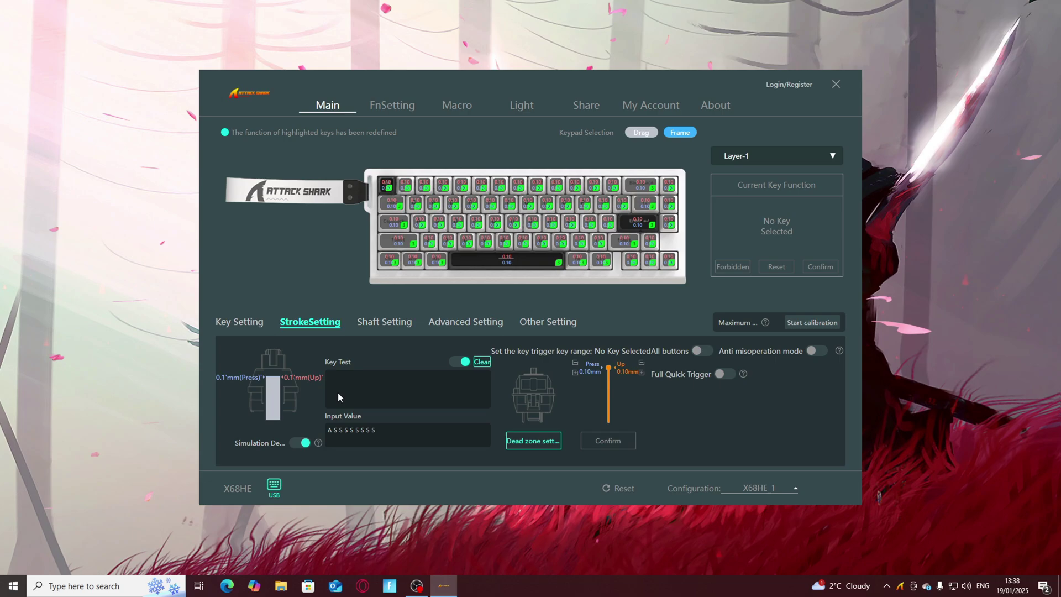
{"action": "type", "text": "ssff"}
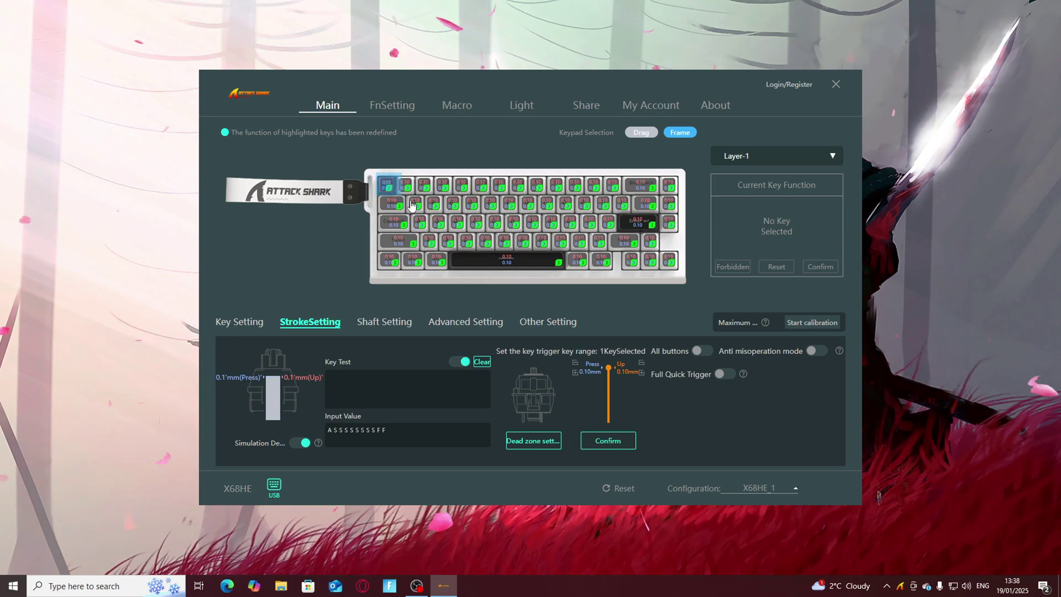
Step: Select all keys, return the release point to 0.10 mm, and leave Full Quick Trigger off
{"action": "left_click_drag", "start_coordinate": [376, 173], "coordinate": [697, 277]}
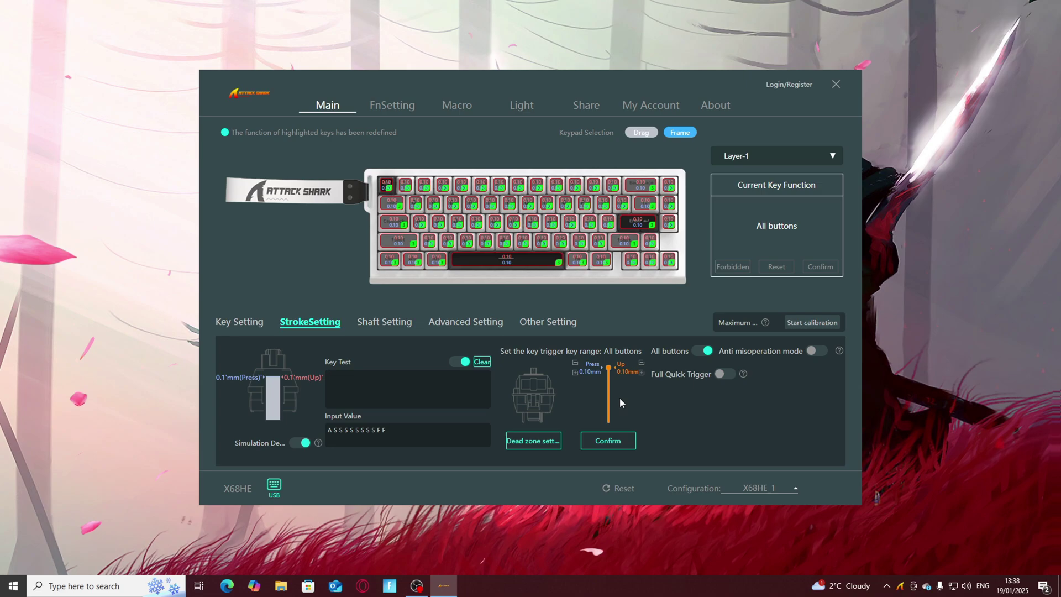
{"action": "left_click_drag", "start_coordinate": [608, 368], "coordinate": [610, 424]}
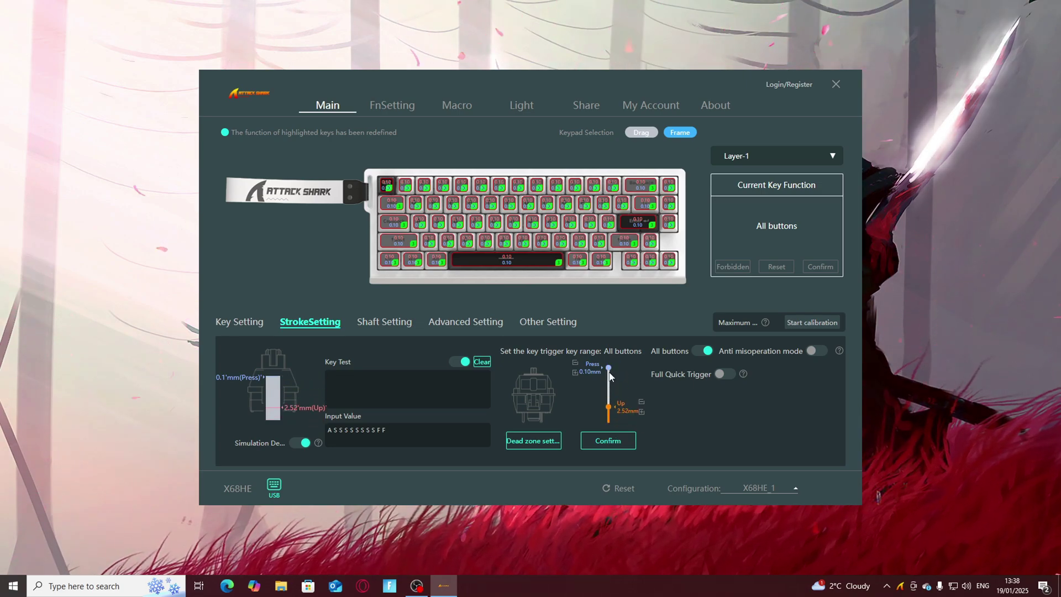
{"action": "left_click_drag", "start_coordinate": [611, 376], "coordinate": [609, 368]}
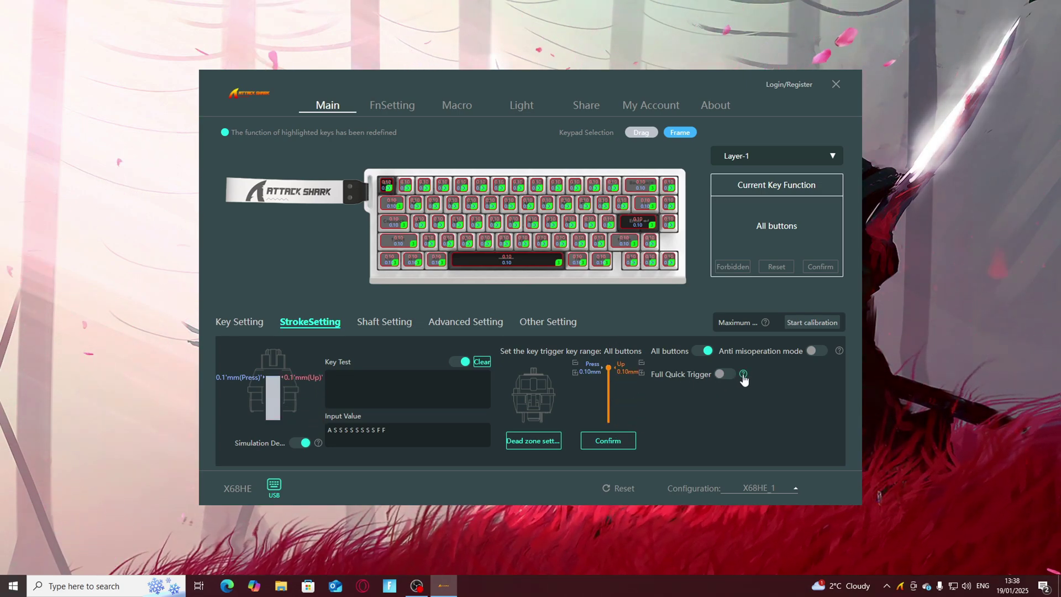
{"action": "left_click", "coordinate": [719, 376]}
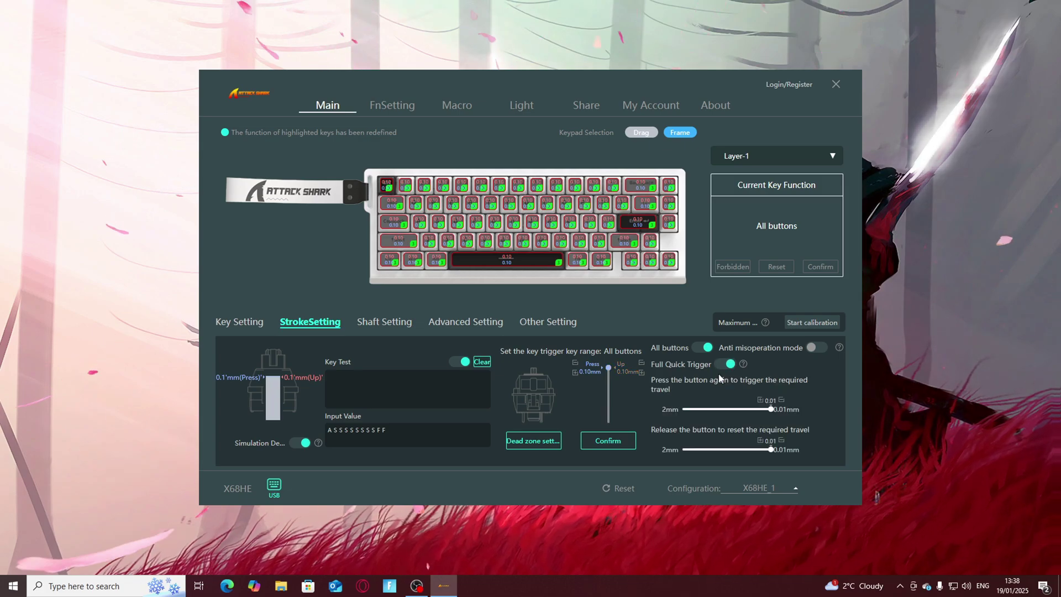
{"action": "left_click", "coordinate": [723, 367]}
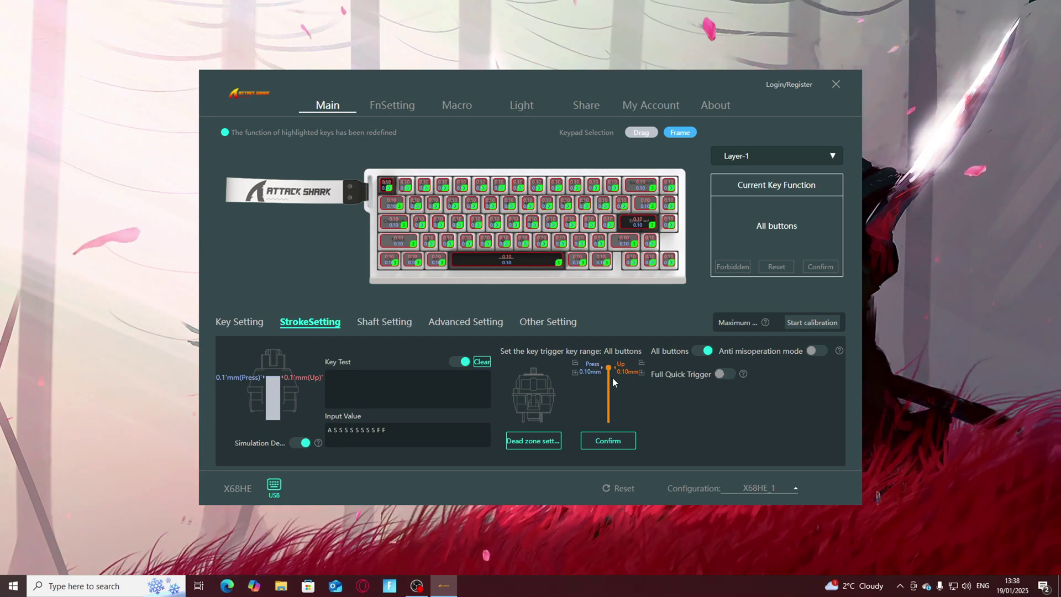
Step: In the Dead zone setting, drag the bottom dead zone slider to 0.00 mm and confirm
{"action": "left_click", "coordinate": [552, 447]}
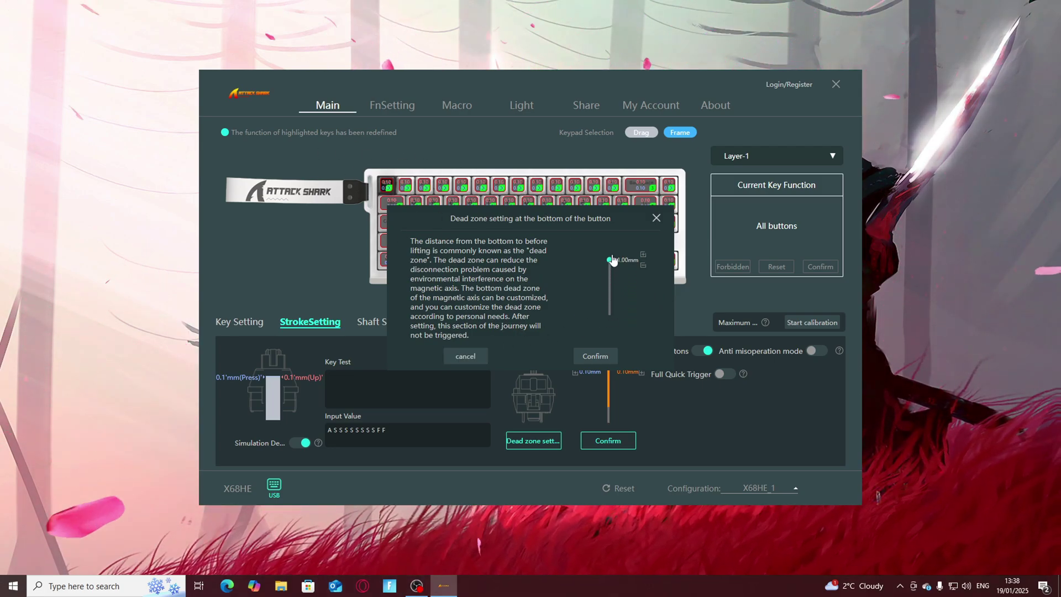
{"action": "left_click_drag", "start_coordinate": [610, 316], "coordinate": [614, 312]}
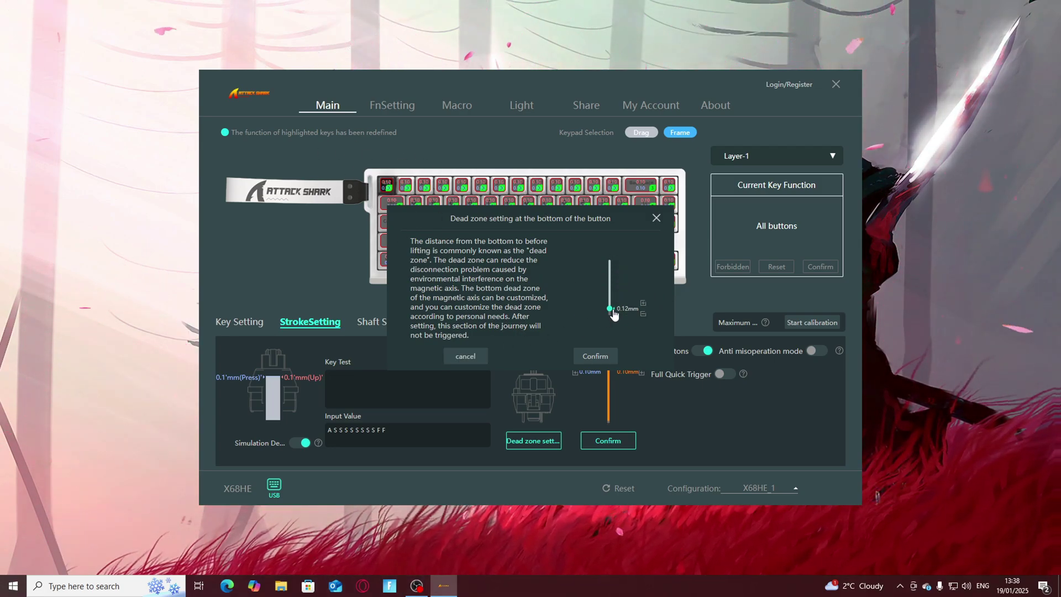
{"action": "left_click", "coordinate": [592, 357]}
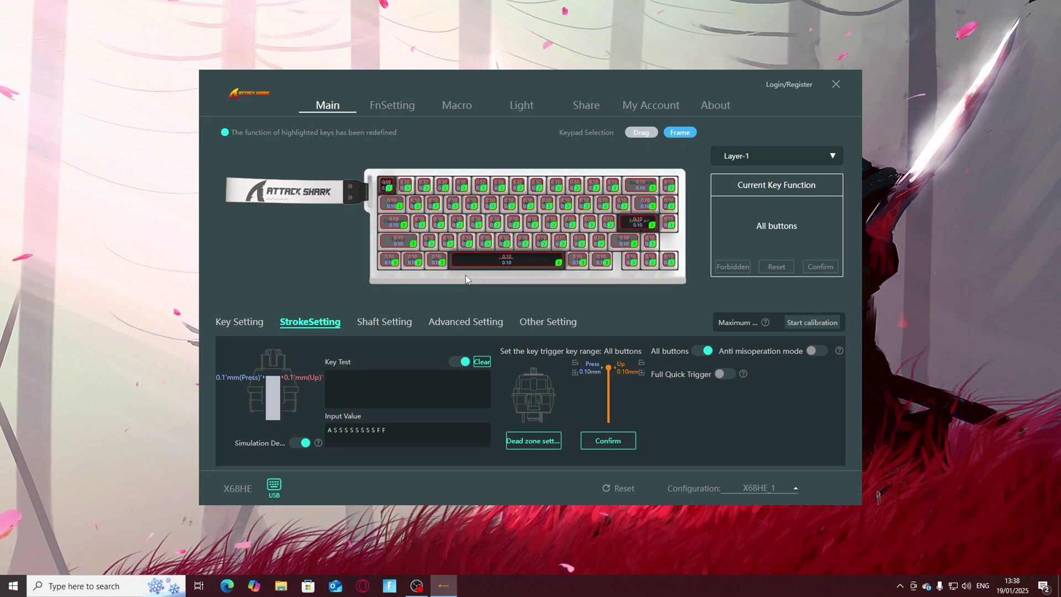
Step: On the Light tab, browse the Light Mode list and keep Drift as the mode
{"action": "left_click", "coordinate": [520, 113]}
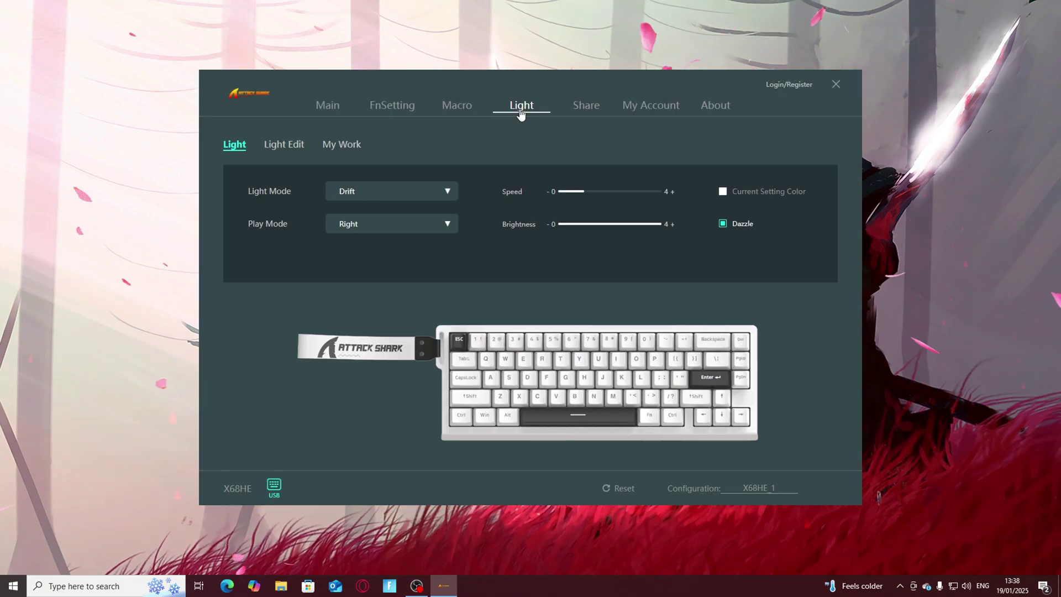
{"action": "left_click", "coordinate": [445, 199]}
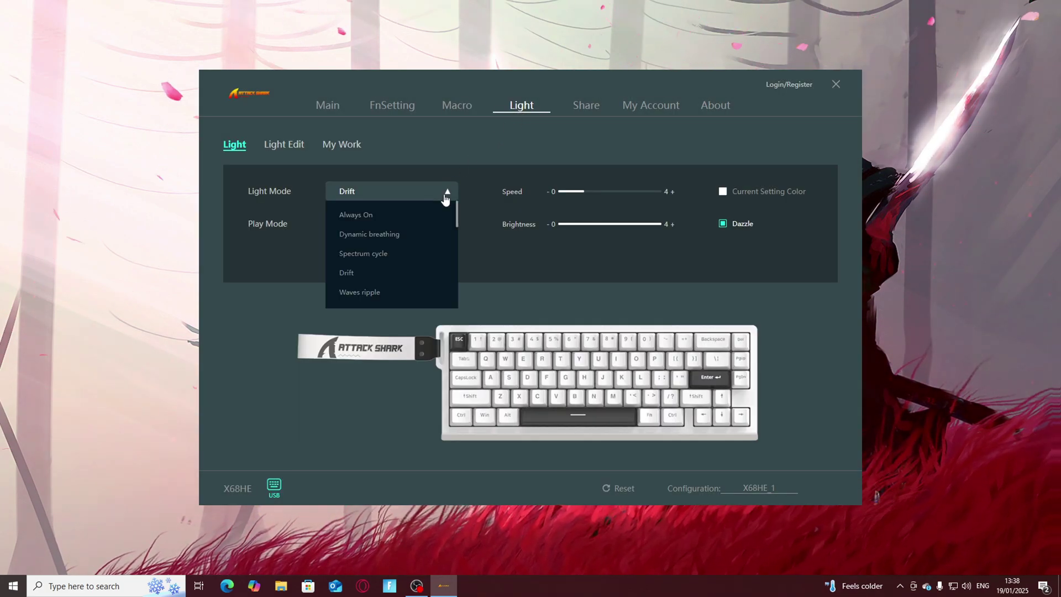
{"action": "left_click", "coordinate": [597, 213]}
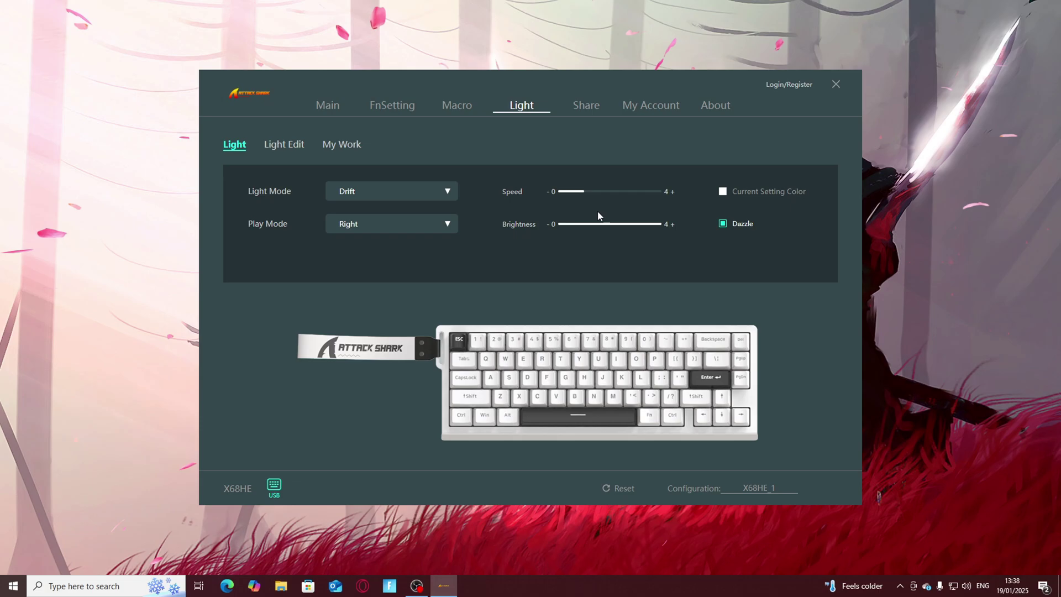
{"action": "left_click", "coordinate": [425, 195]}
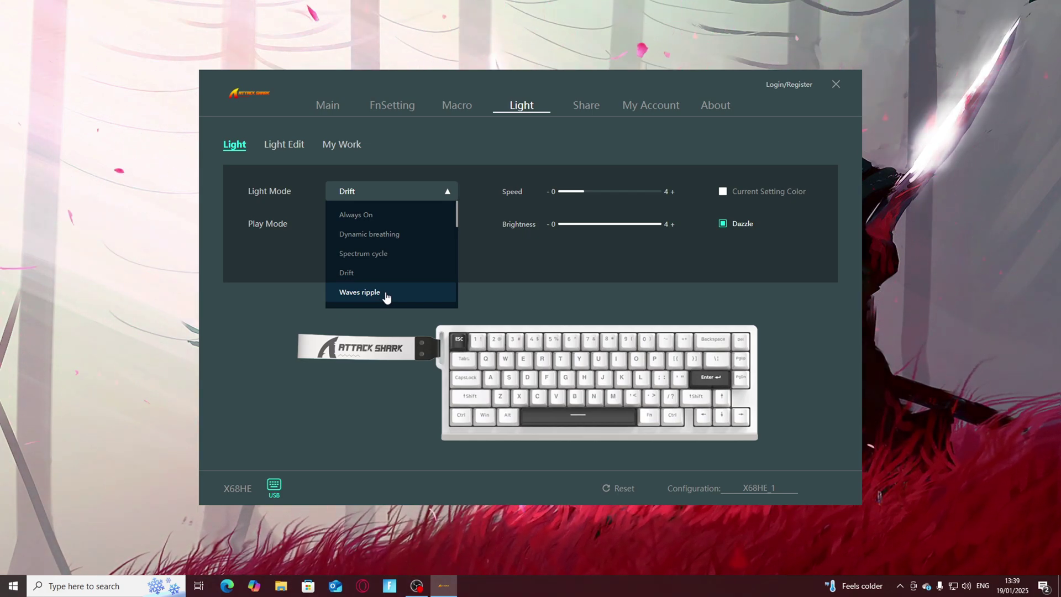
{"action": "left_click", "coordinate": [51, 440]}
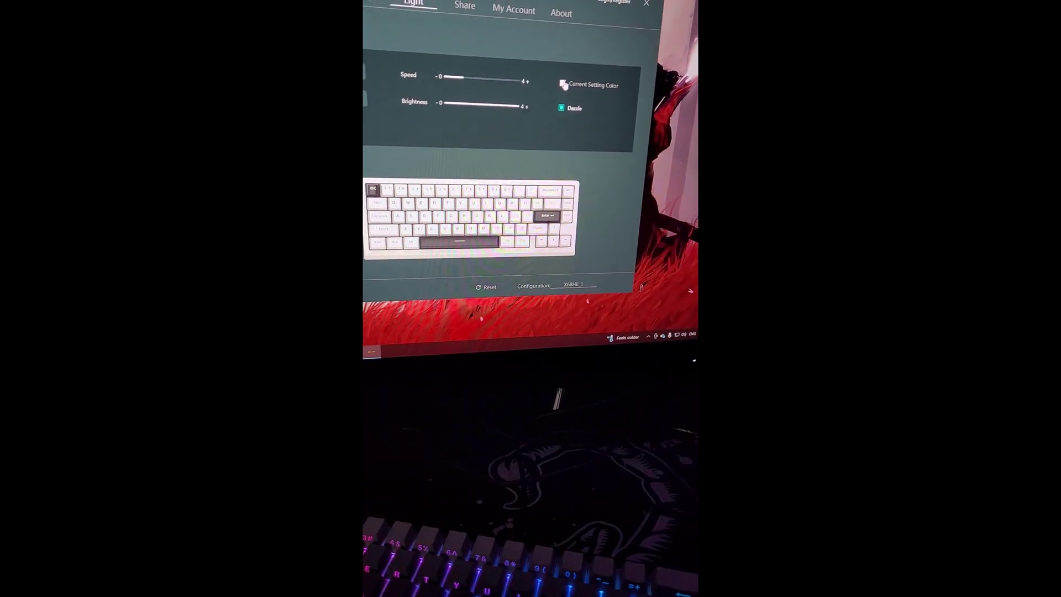
Step: Open the colour picker from the Current Setting colour swatch
{"action": "left_click", "coordinate": [563, 84]}
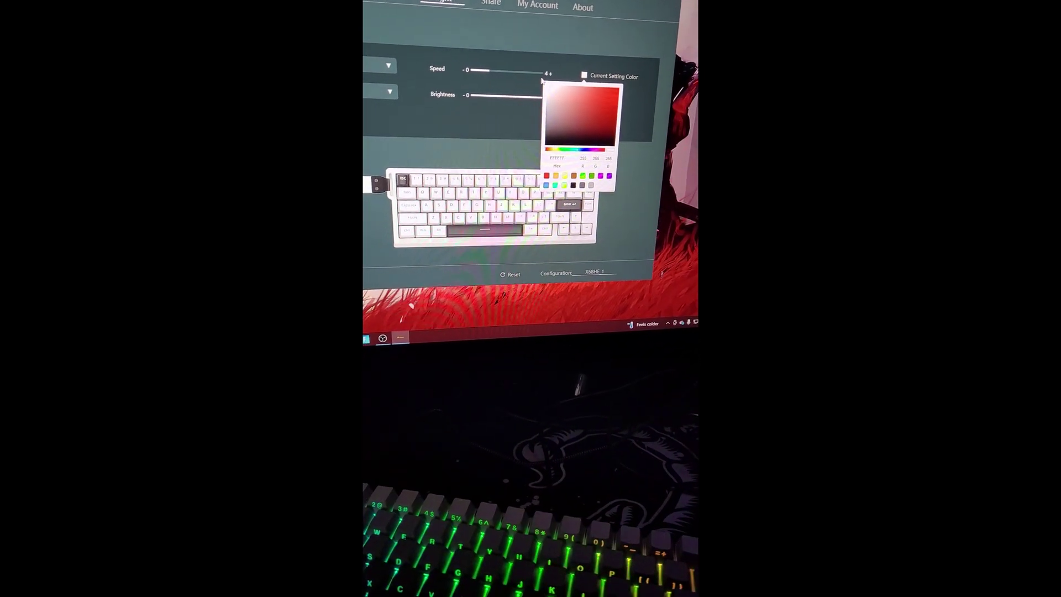